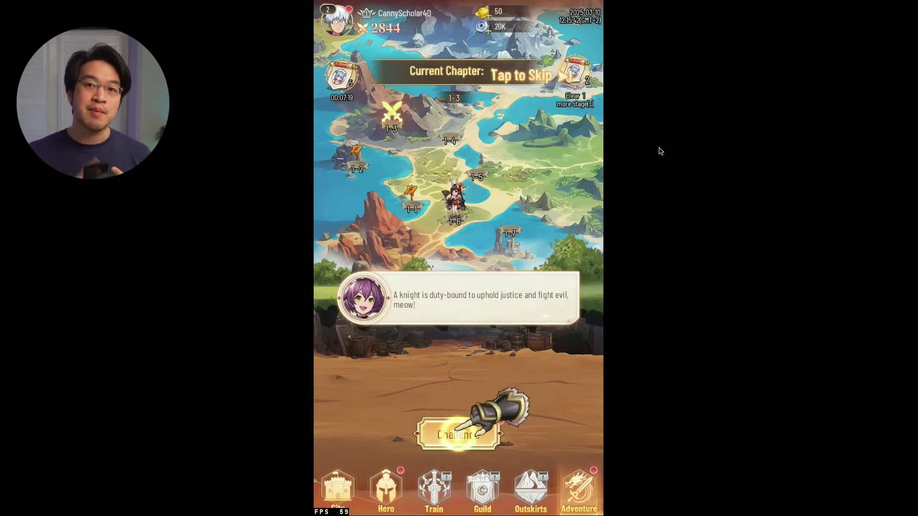
- Start the stage 1-3 challenge and deploy the third hero alongside the two already in the troop
click(458, 426)
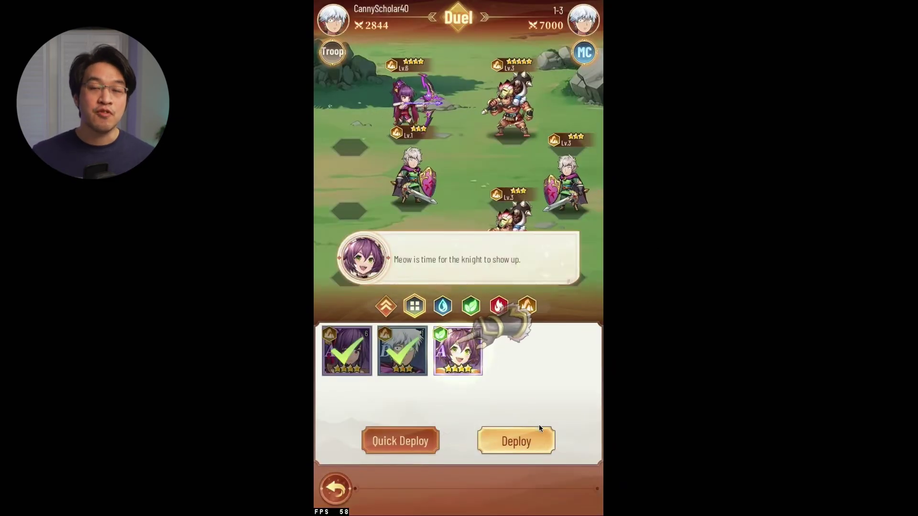
click(463, 372)
click(495, 438)
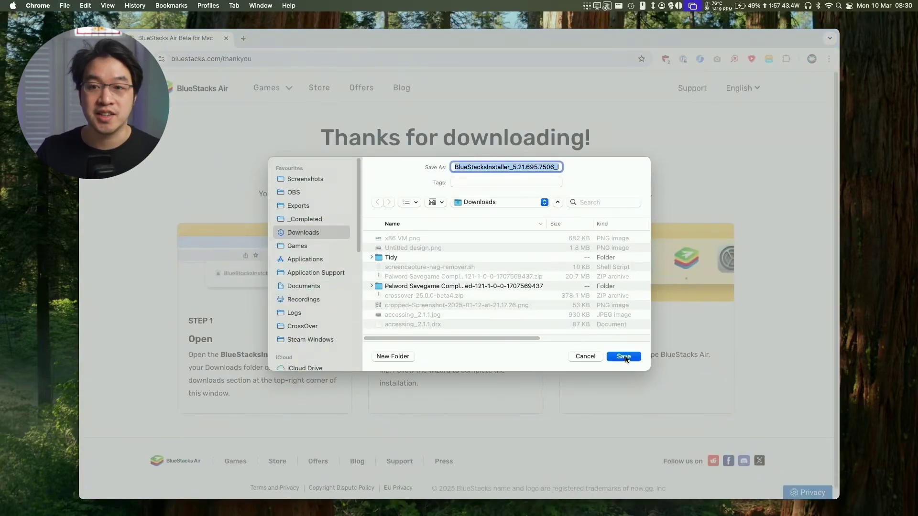
- Save the BlueStacks installer to the Downloads folder and launch the downloaded package from Finder
click(623, 357)
key(super+m)
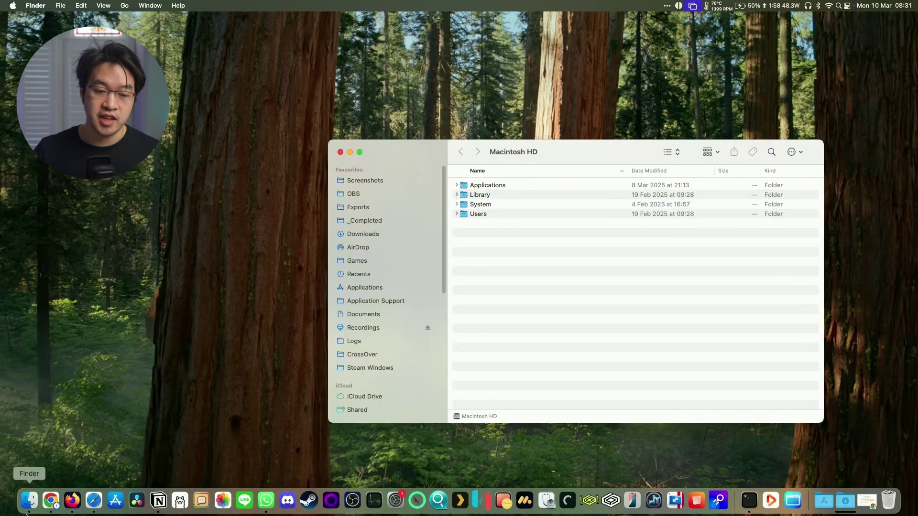
click(372, 234)
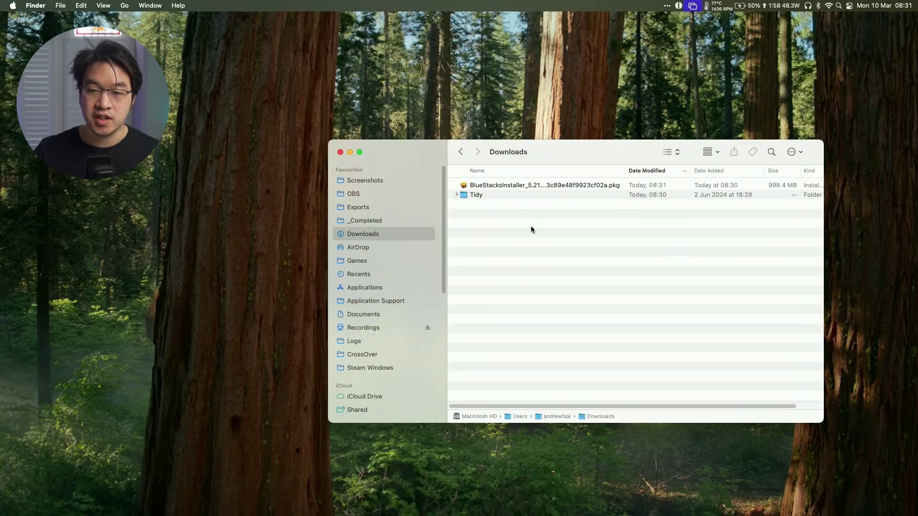
click(514, 186)
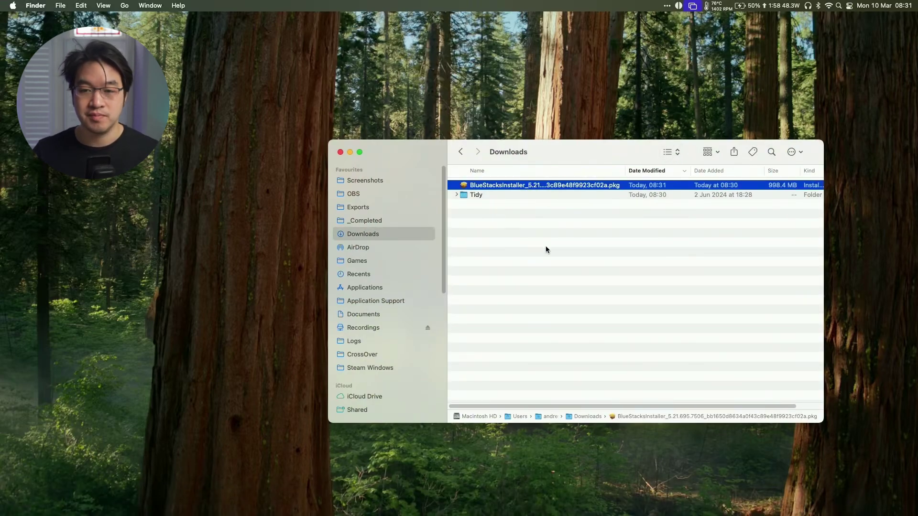
key(super+o)
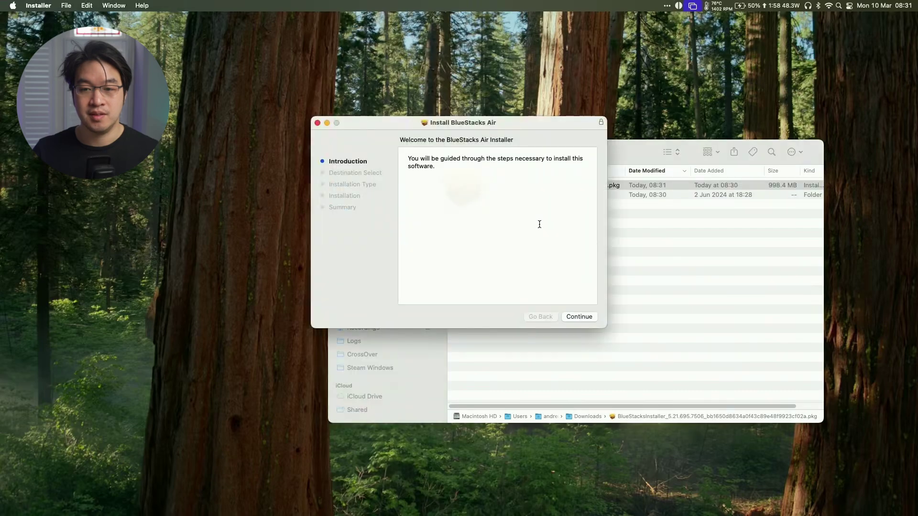
click(507, 373)
key(super+h)
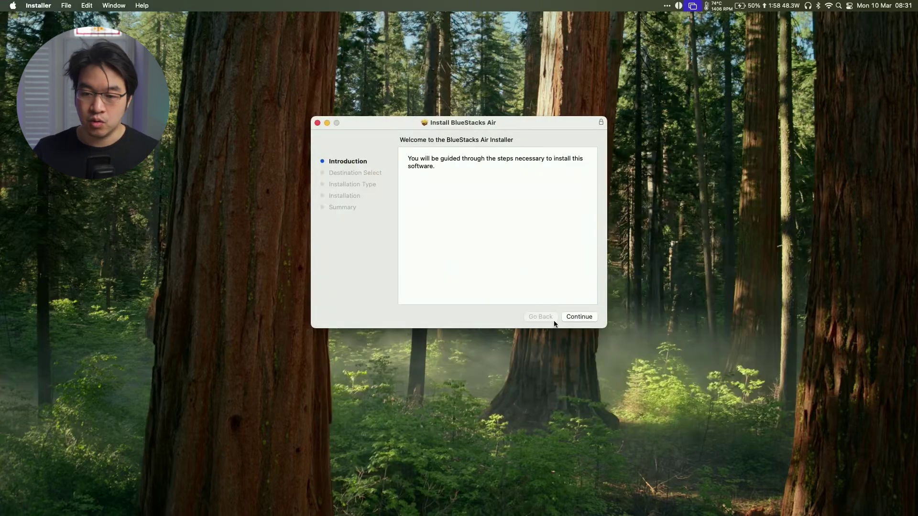
- Install BlueStacks Air, authorising it with the account password, and keep the installer package when closing
click(578, 317)
click(569, 319)
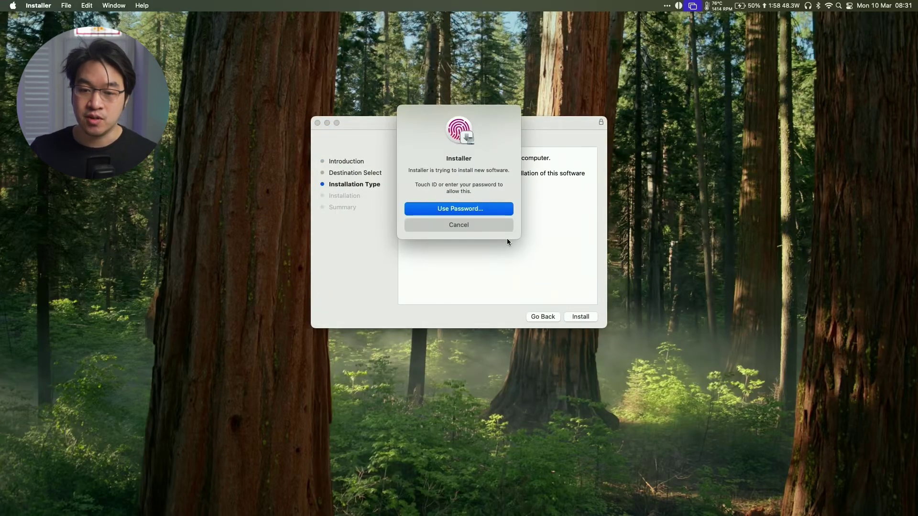
click(459, 224)
click(572, 317)
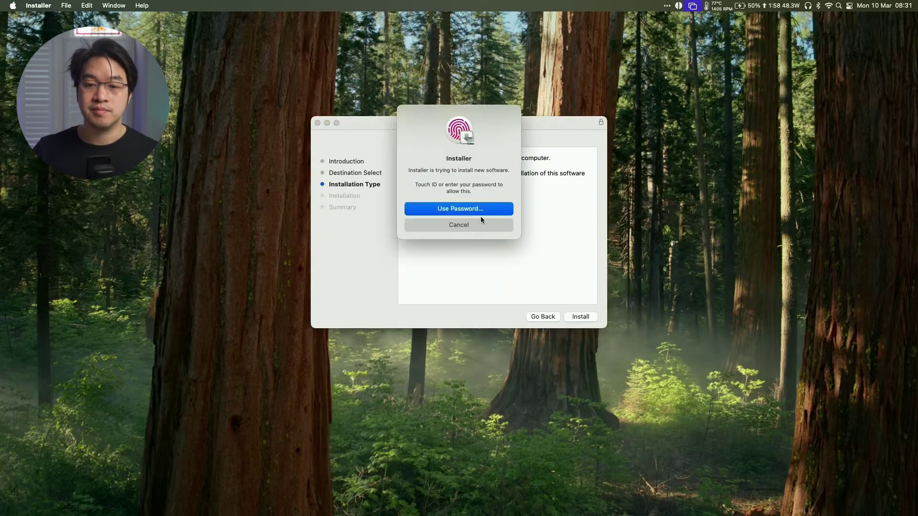
click(480, 211)
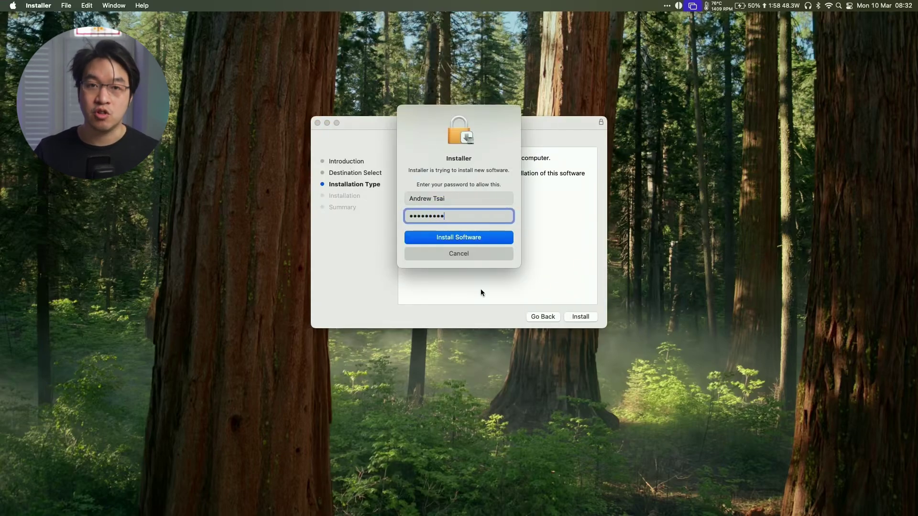
click(446, 240)
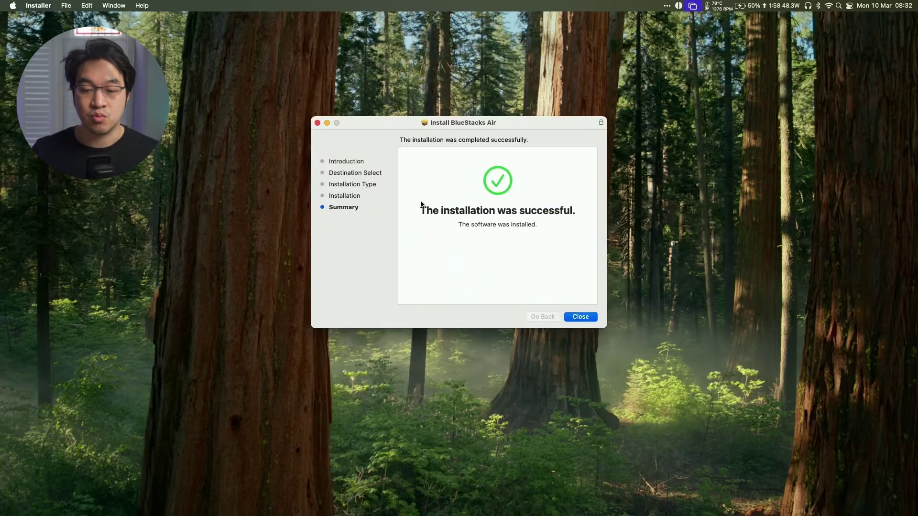
click(579, 317)
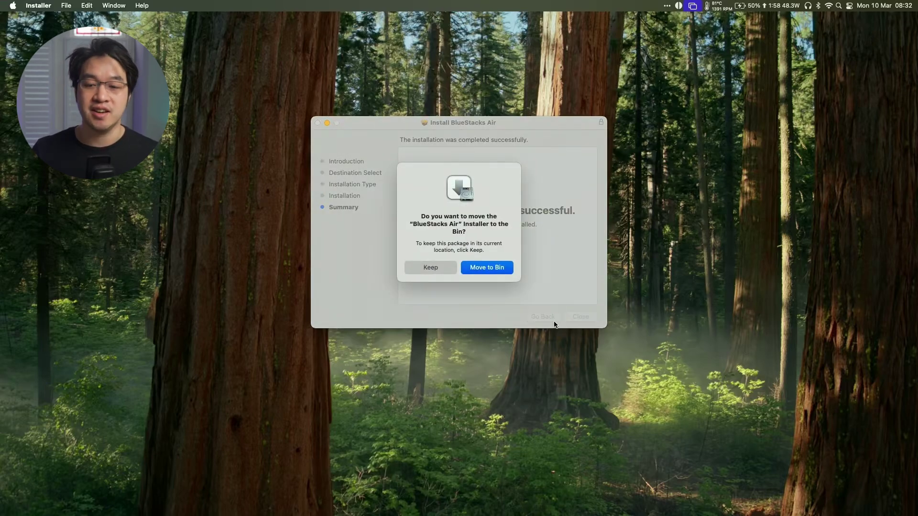
click(427, 268)
- Launch BlueStacks from the Applications folder shown as icons, and allow it access to the Documents folder
click(29, 500)
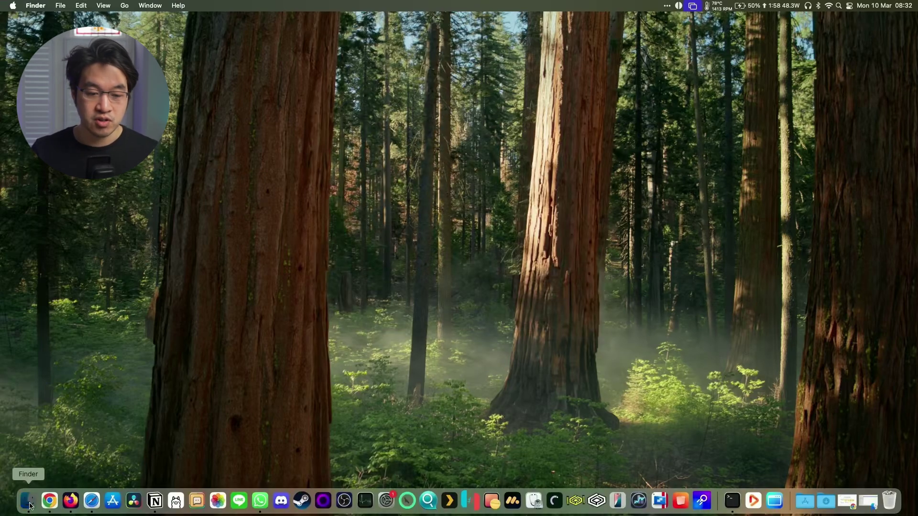
click(362, 288)
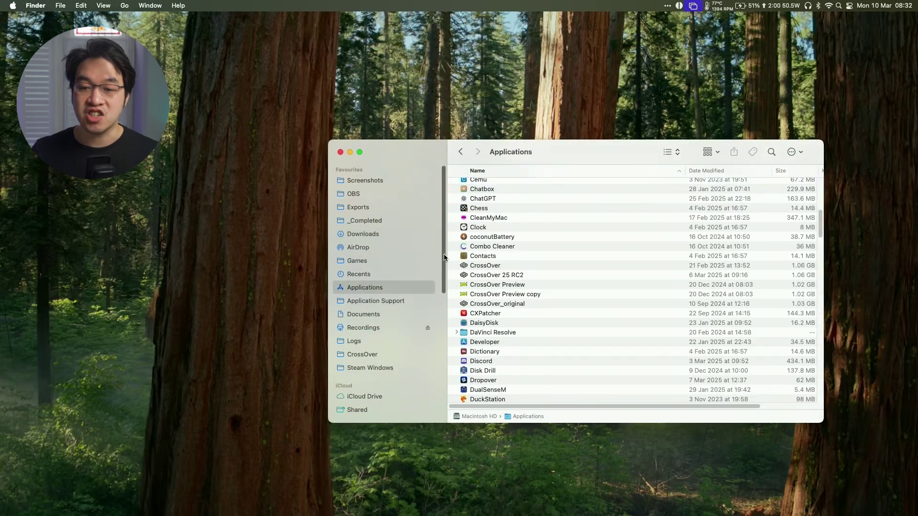
key(super+1)
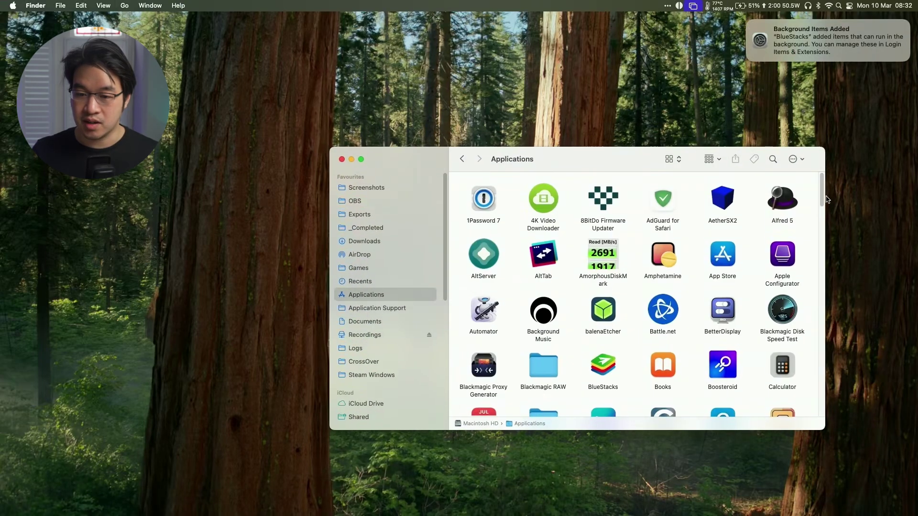
scroll(735, 317, down, 2)
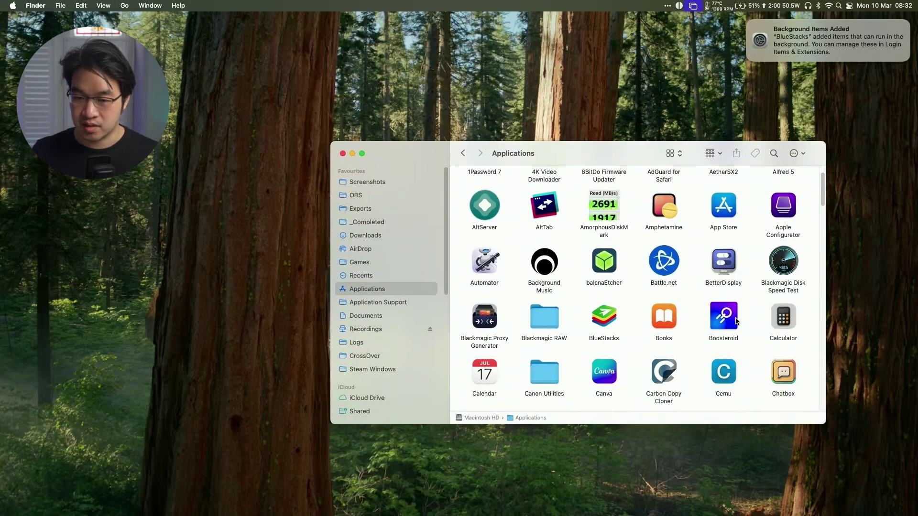
click(604, 320)
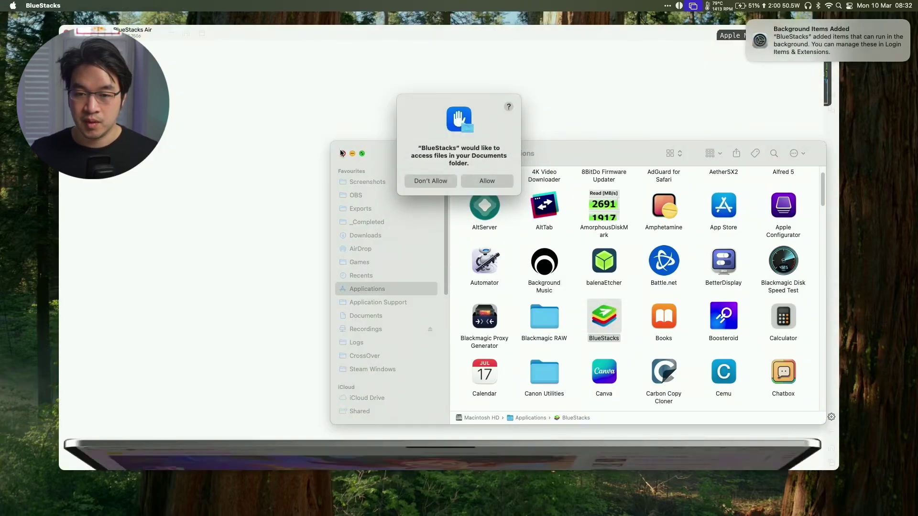
click(343, 154)
click(475, 179)
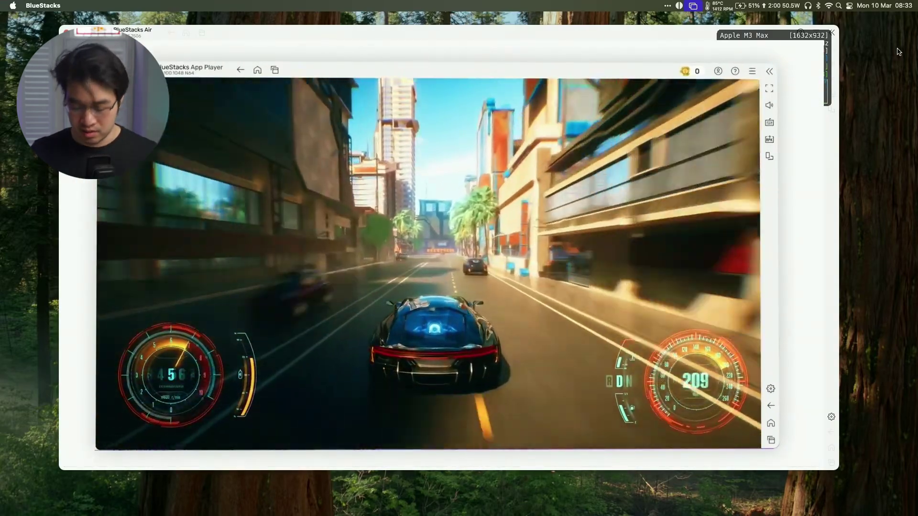
- Go to the emulator's home screen and open the Play Store from the System apps folder
mouse_move(786, 213)
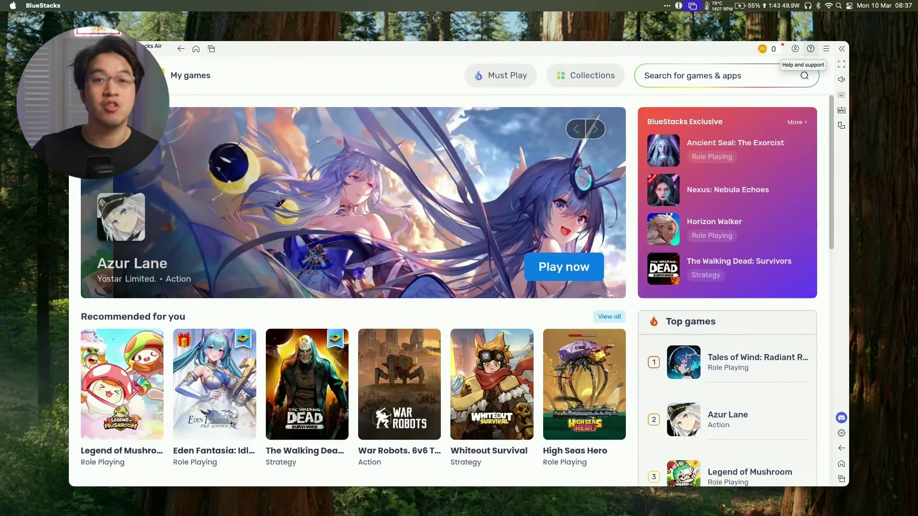
click(196, 49)
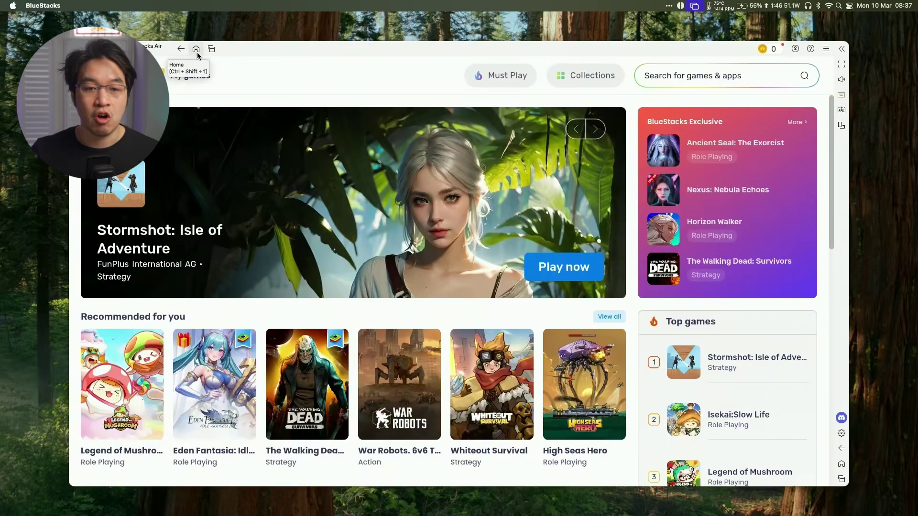
click(196, 49)
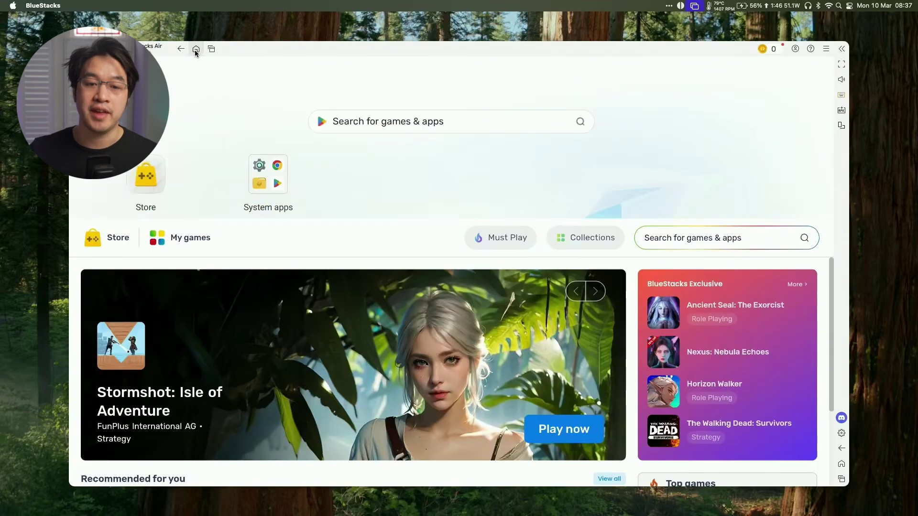
click(268, 174)
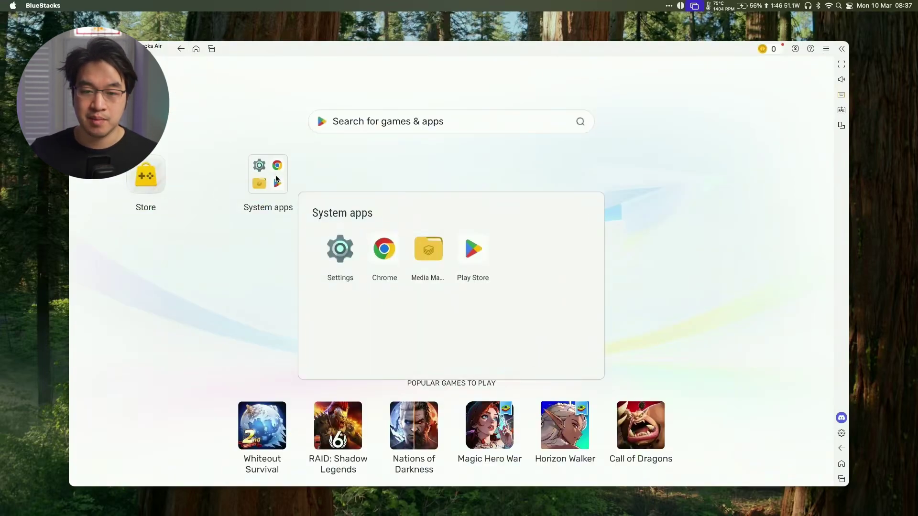
click(471, 254)
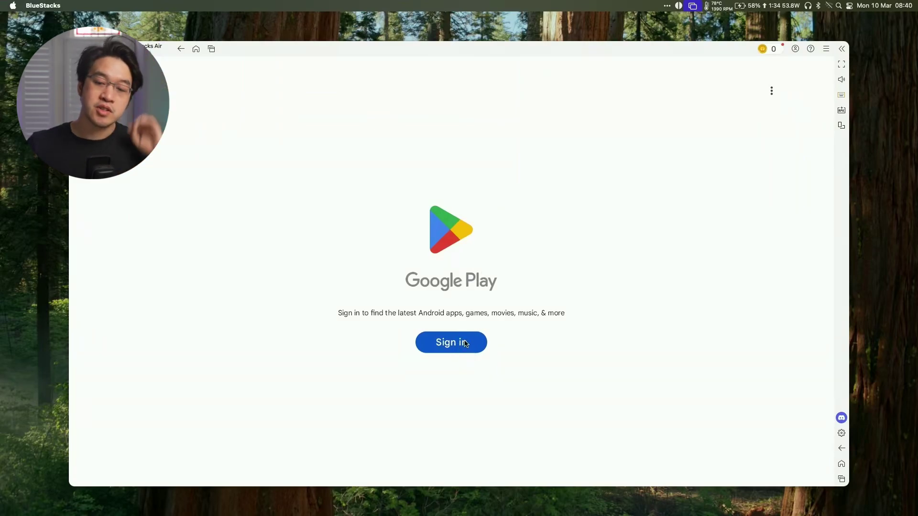
- Sign in to Google Play with the Google account, declining contacts backup and accepting the Google services settings
click(463, 344)
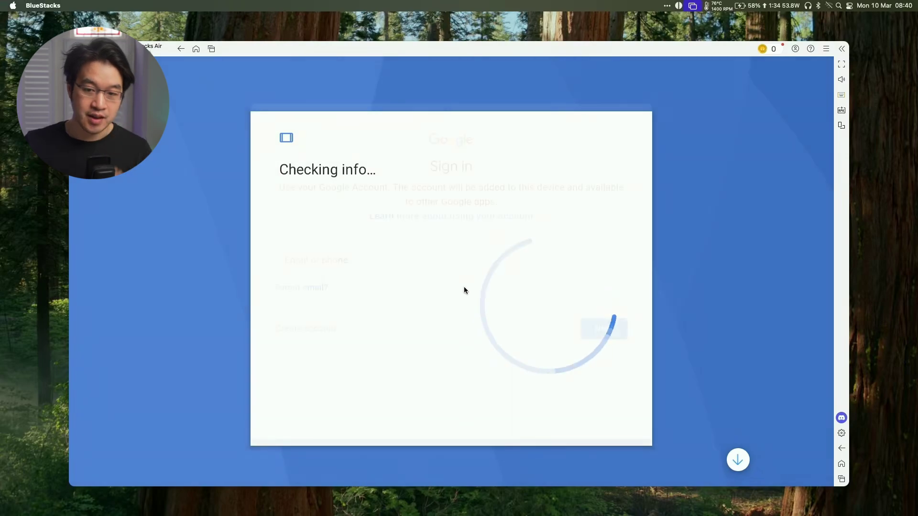
click(421, 252)
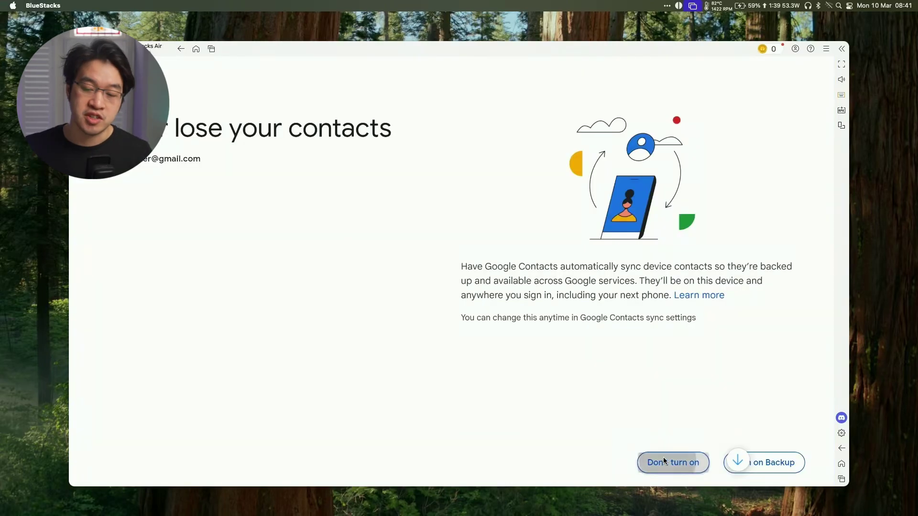
click(663, 457)
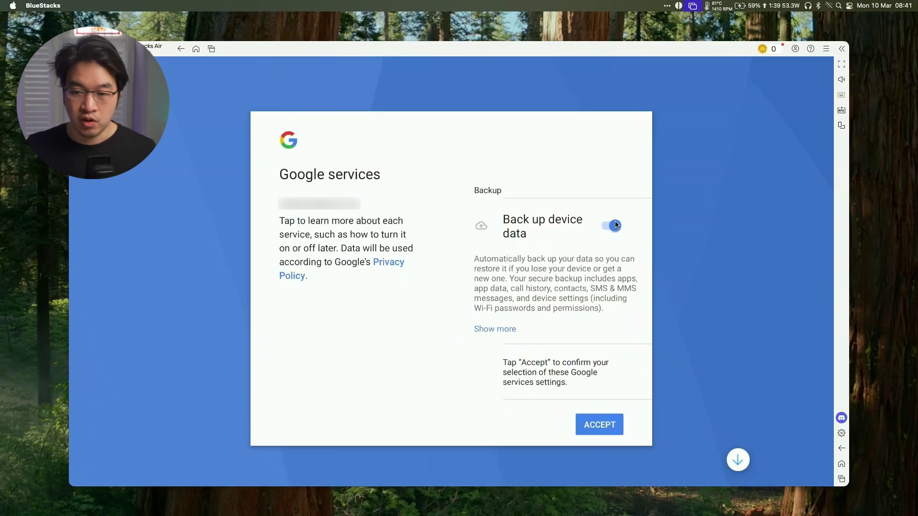
click(590, 428)
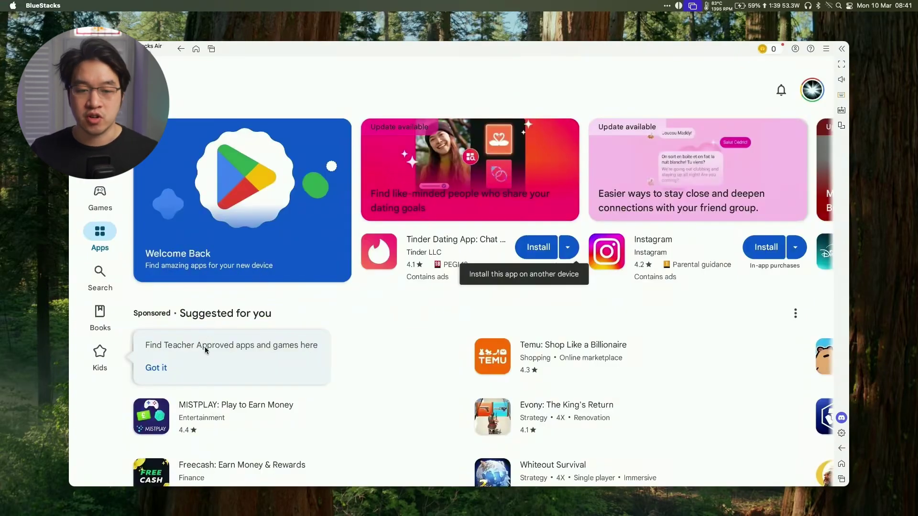
click(206, 351)
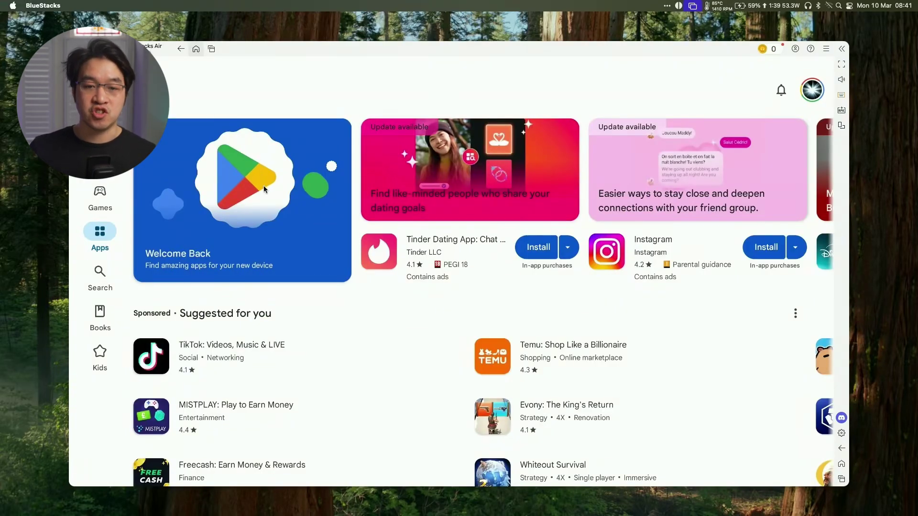
scroll(264, 190, down, 7)
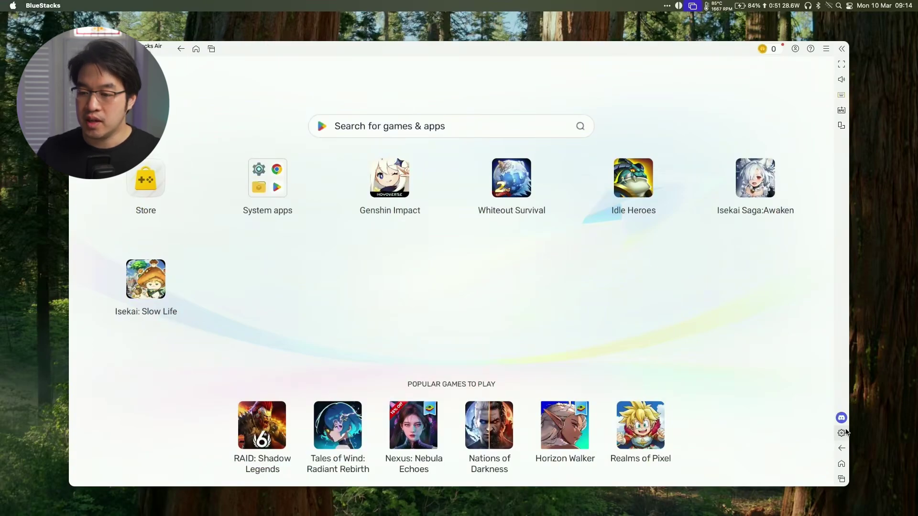
- Open the emulator settings and choose High (4 Cores) as the CPU allocation
click(842, 432)
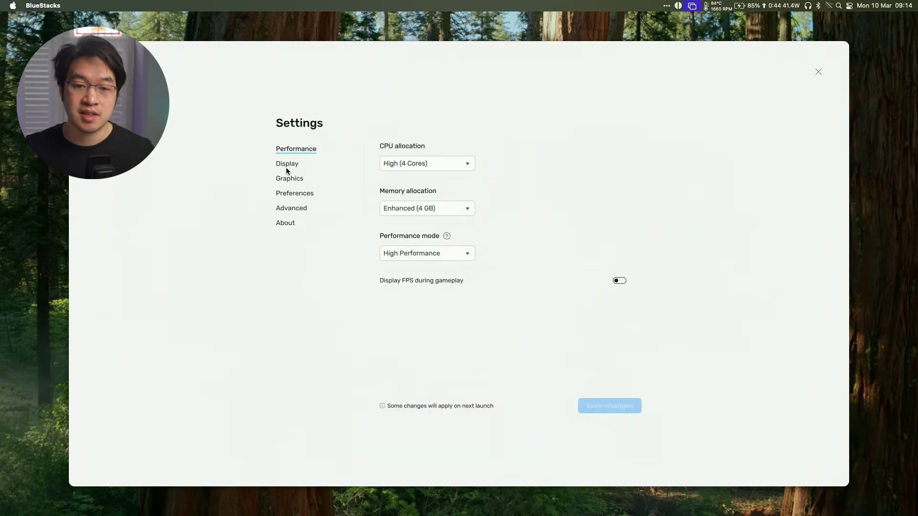
click(416, 163)
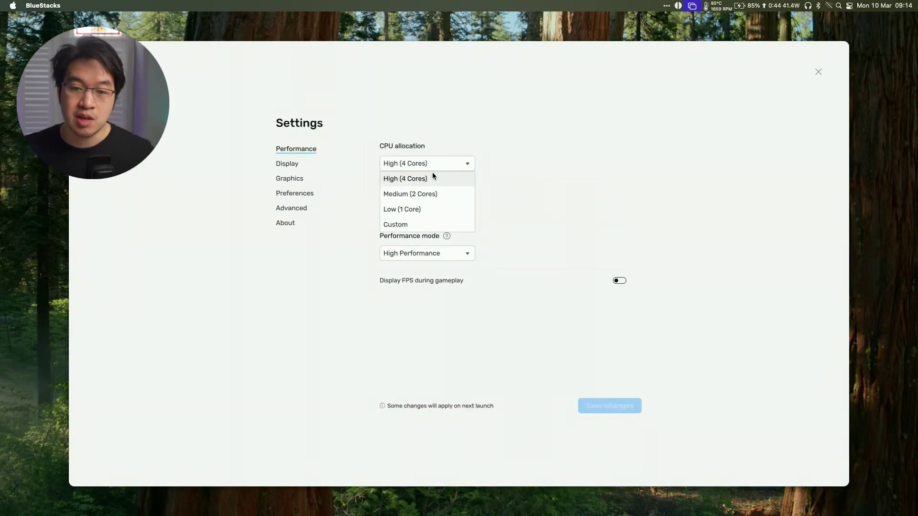
click(448, 179)
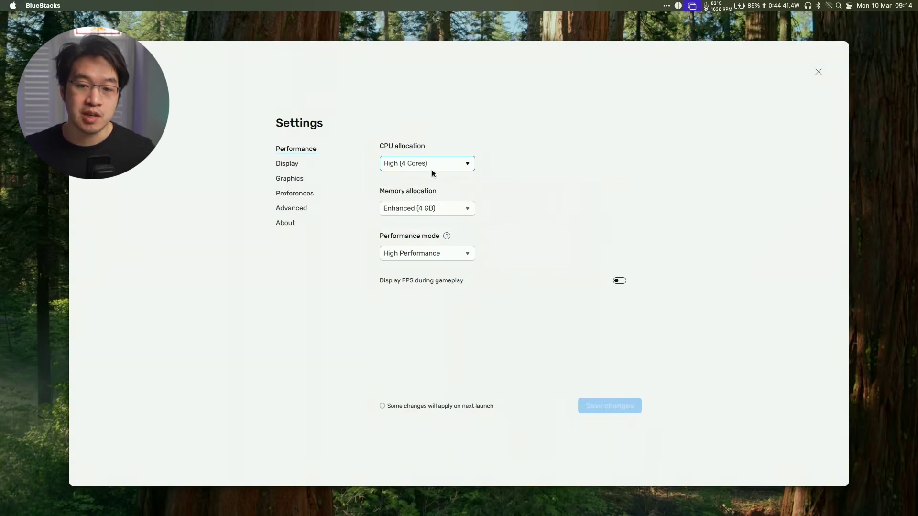
- Set memory allocation to High (8 GB) and performance mode to High Performance, with FPS displayed during gameplay
click(436, 212)
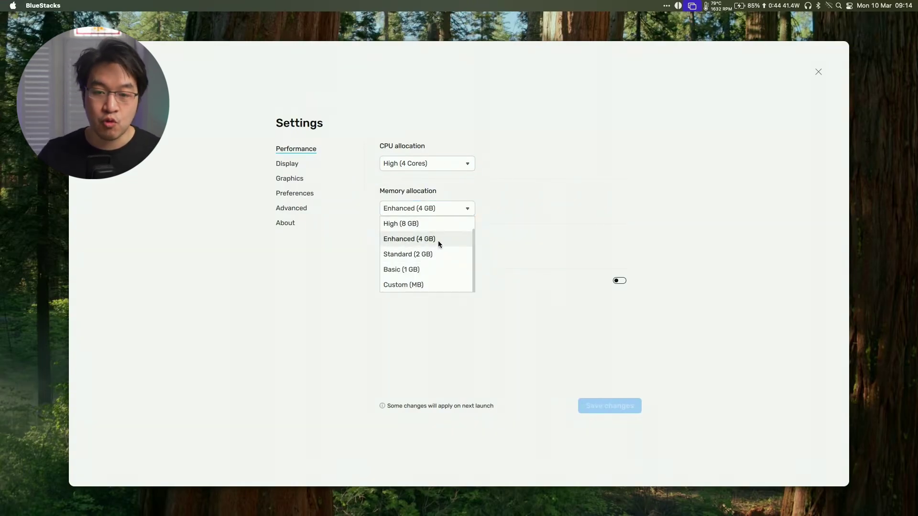
click(412, 225)
click(406, 253)
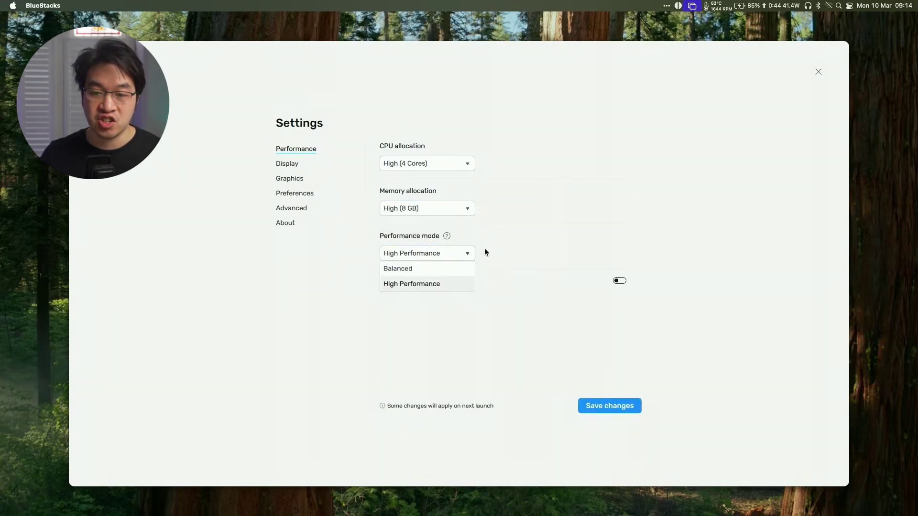
click(409, 283)
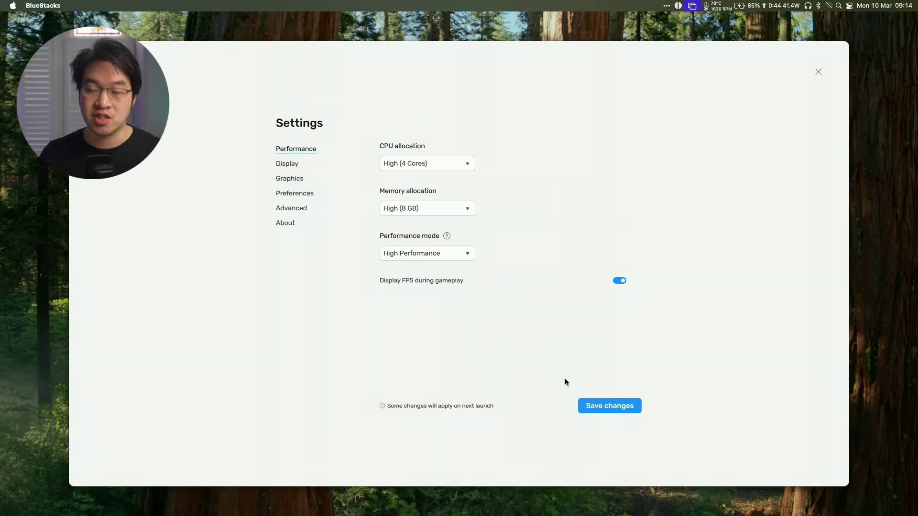
- Save the performance changes and review the emulator's Display and Graphics settings
click(629, 403)
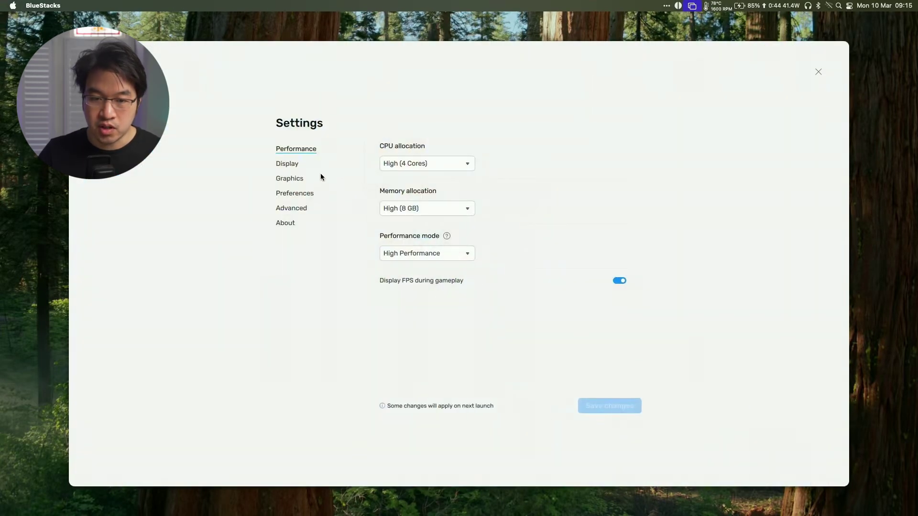
click(277, 163)
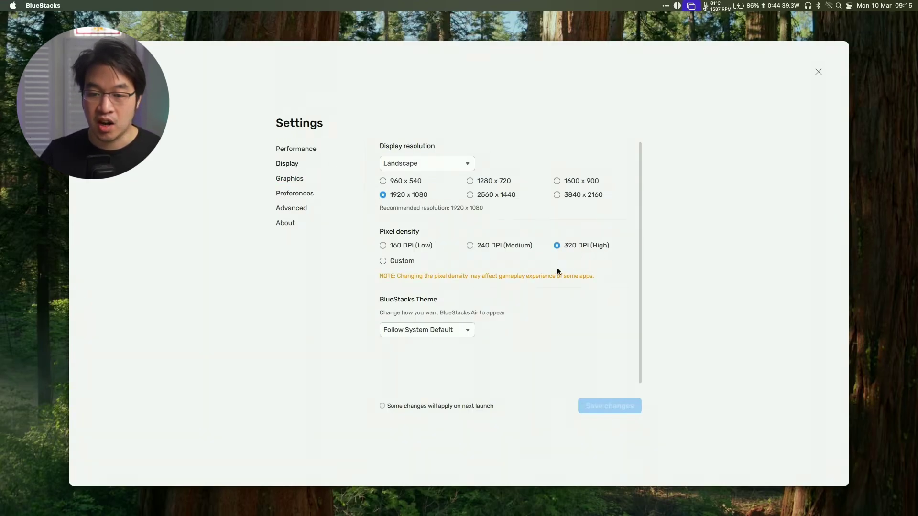
click(291, 182)
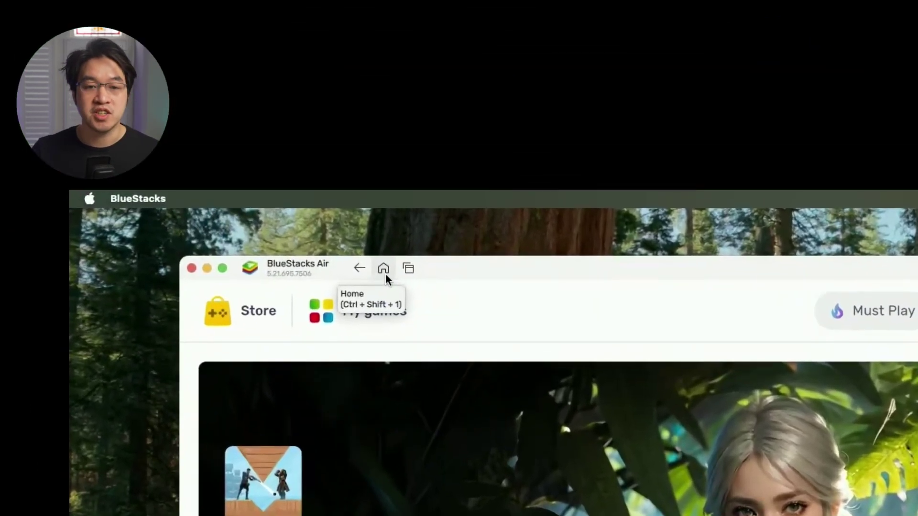
- Return to the emulator's home screen, open the Store, and search for "isekai saga awaken"
click(385, 273)
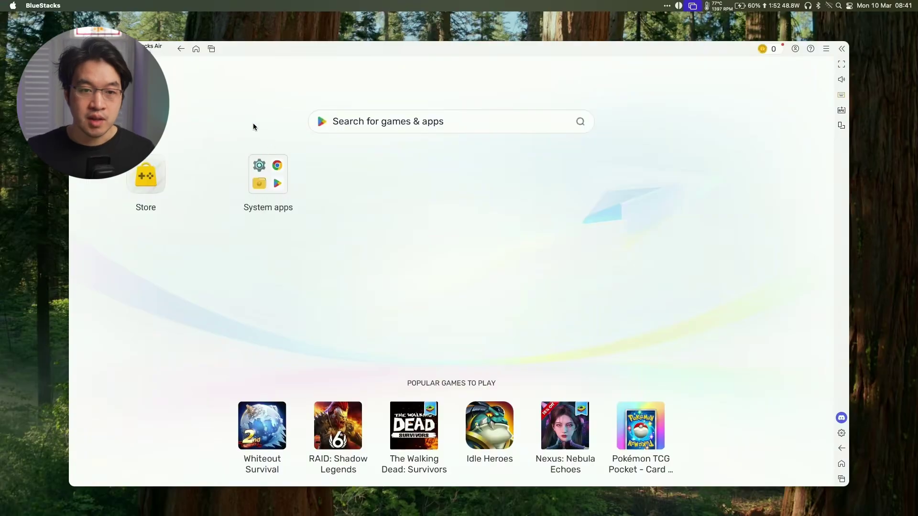
click(146, 176)
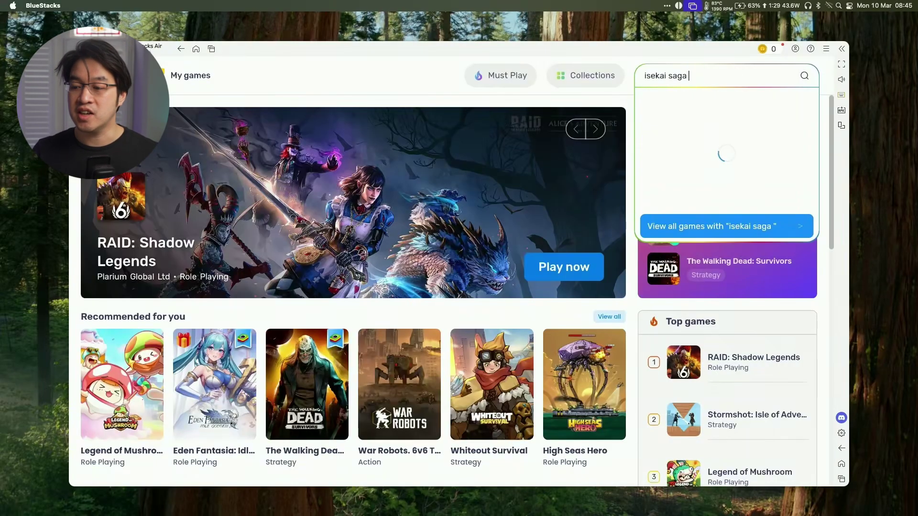
text(awaken)
key(Return)
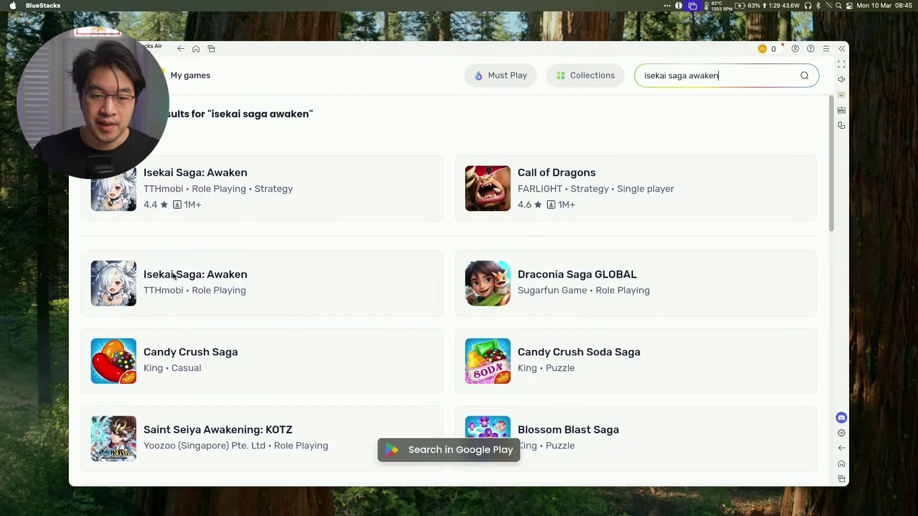
- Open the Isekai Saga: Awaken store page and install the game from Google Play
click(184, 287)
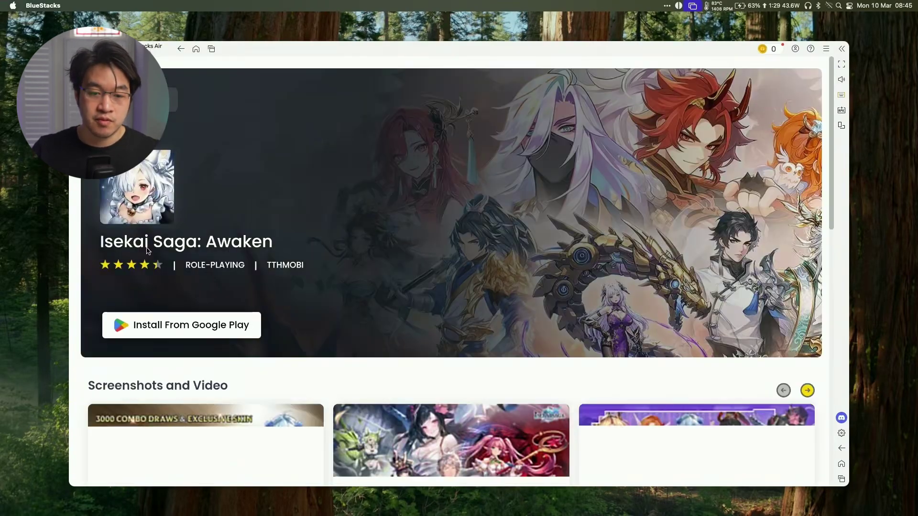
click(160, 326)
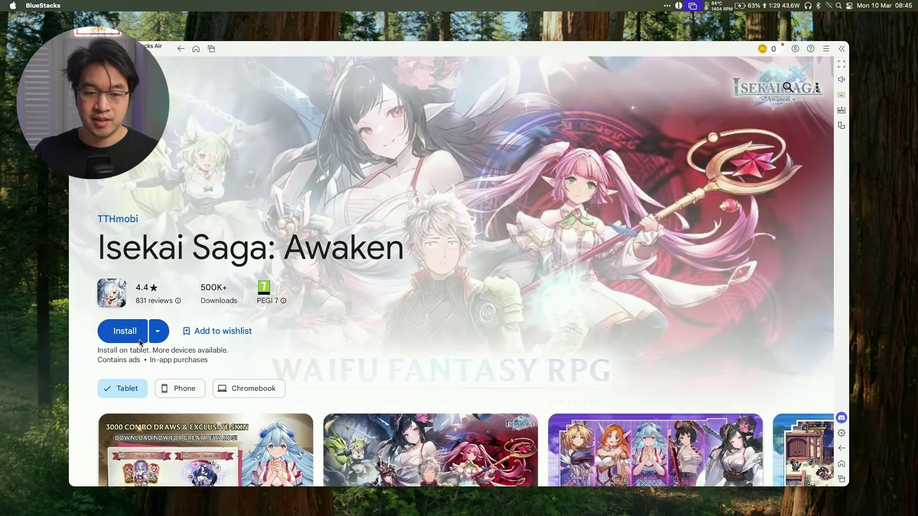
click(125, 331)
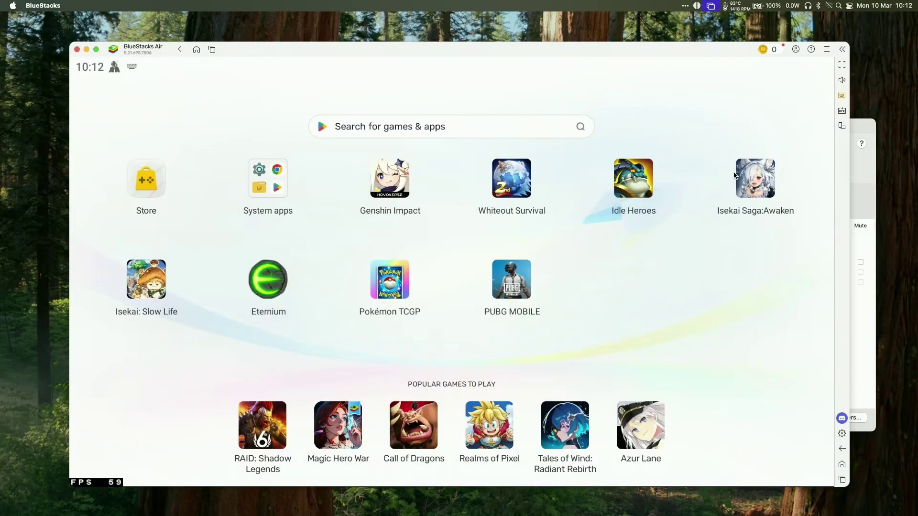
- Launch Isekai Saga: Awaken from the home screen and show the game in full screen
click(755, 178)
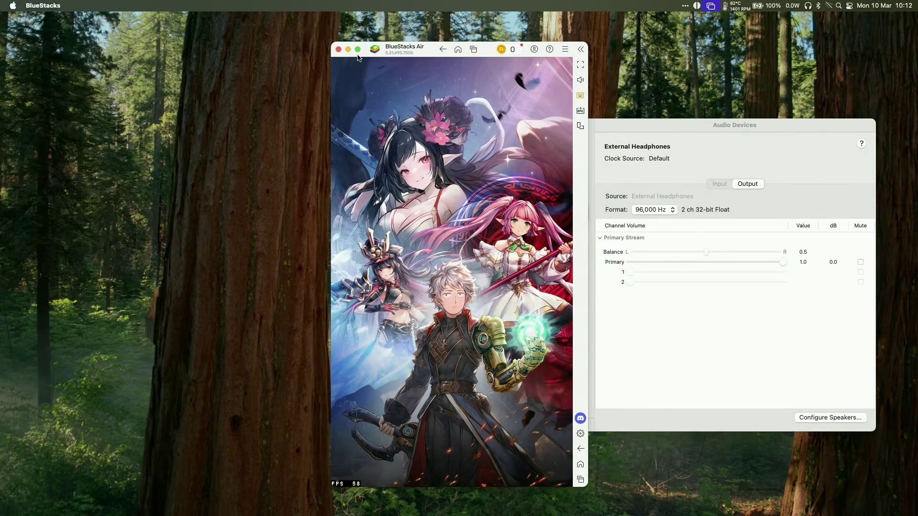
click(659, 121)
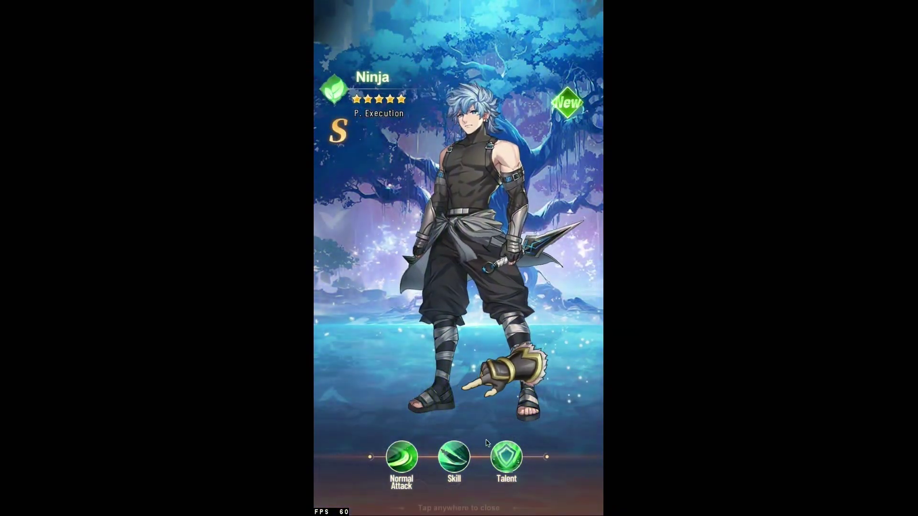
- Close the Ninja recruitment result and enter Adventure to open the team setup for duel 1-4
click(455, 394)
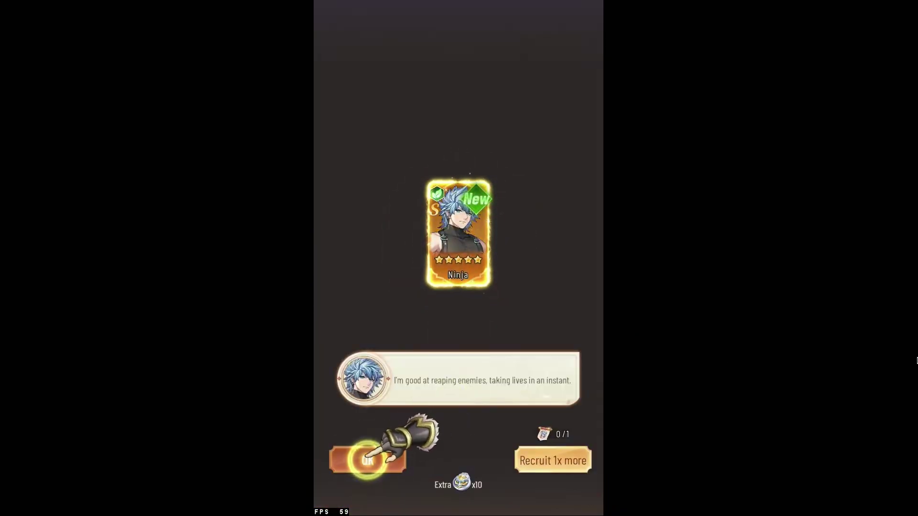
click(356, 461)
click(578, 490)
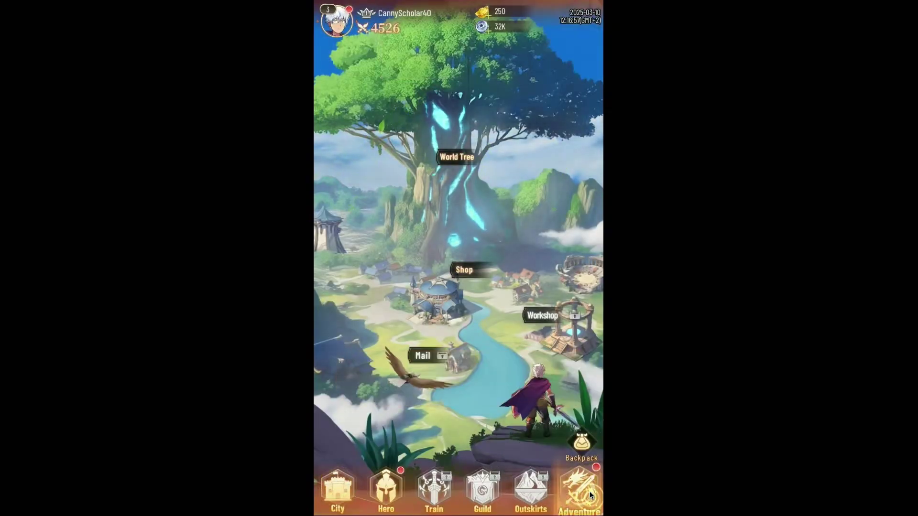
click(467, 438)
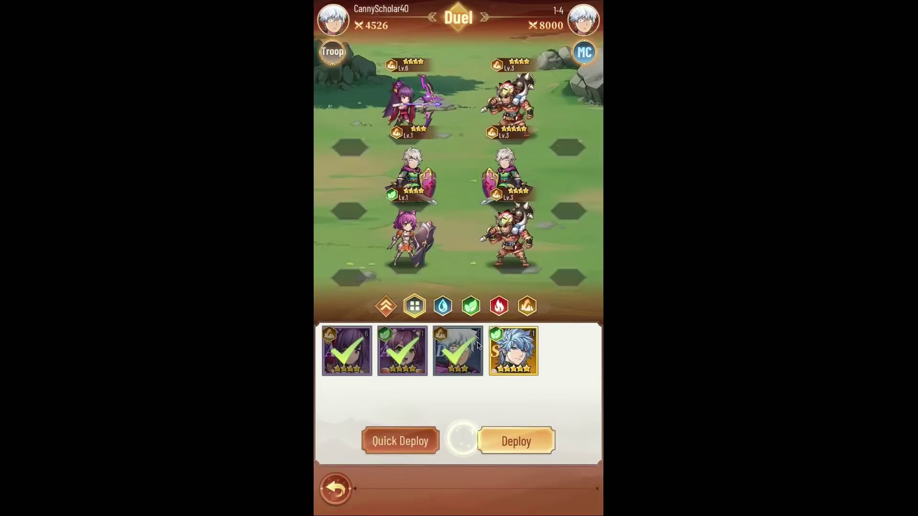
- Add Ninja to the duel team, swap his position with Adventurer, and deploy the team to battle
click(507, 372)
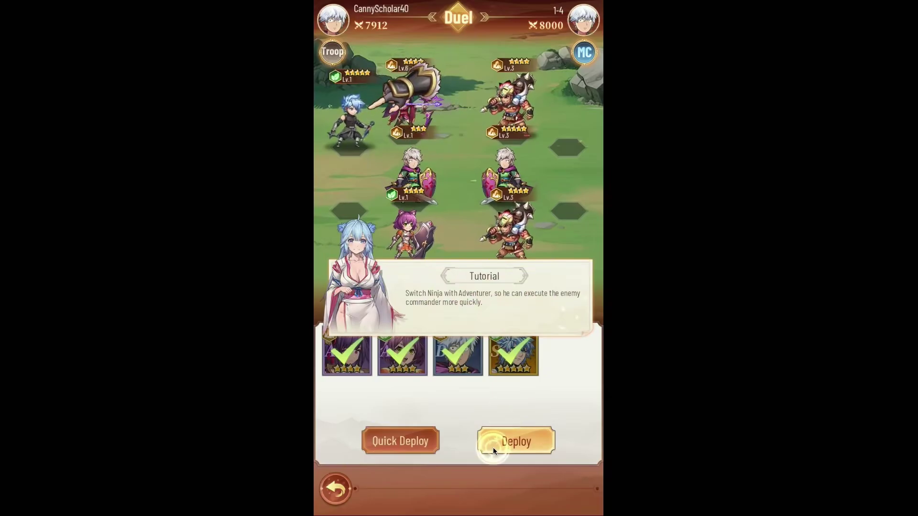
drag(351, 121, 412, 174)
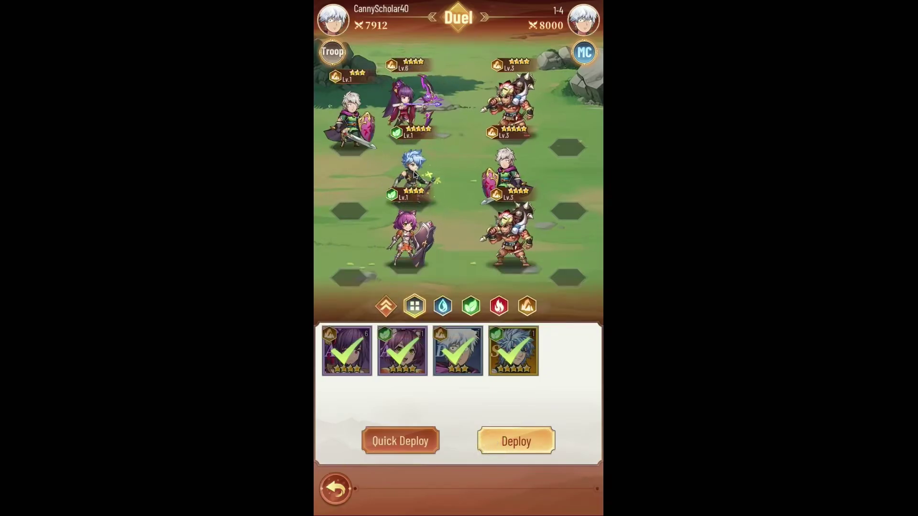
click(507, 446)
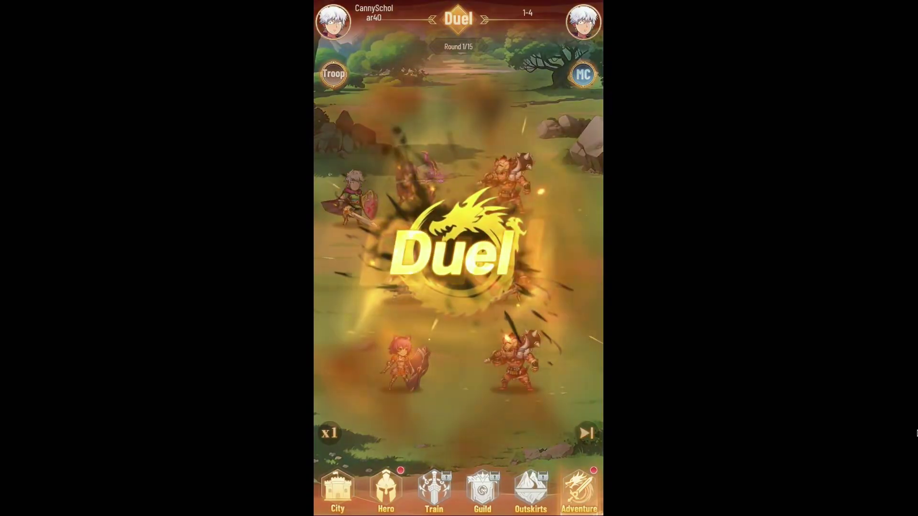